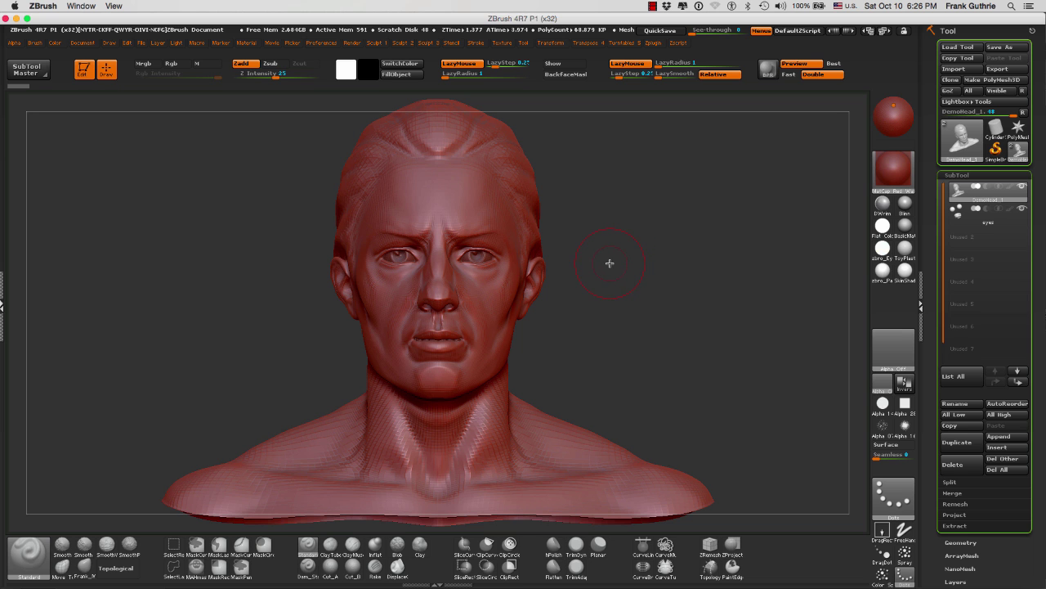
Step: Rotate the DemoHead bust to a straight right-facing side profile exposing the temple
mouse_move(659, 336)
mouse_down()
mouse_move(598, 334)
mouse_move(591, 315)
mouse_move(638, 319)
mouse_up()
drag(589, 326, 645, 327)
key(shift)
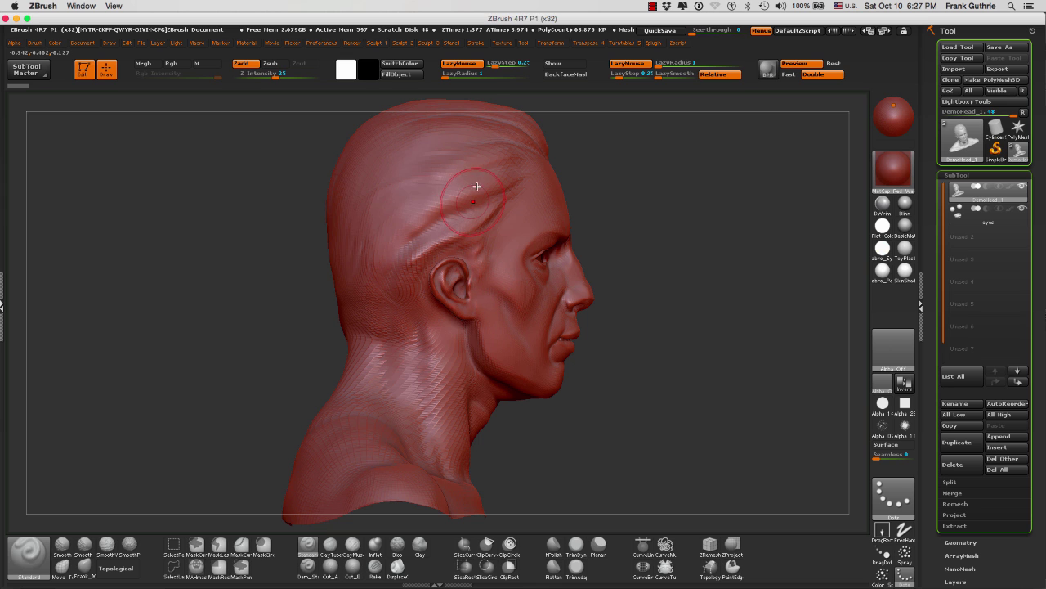
Step: Paint a rough mask over the temple with MaskPen
key(ctrl)
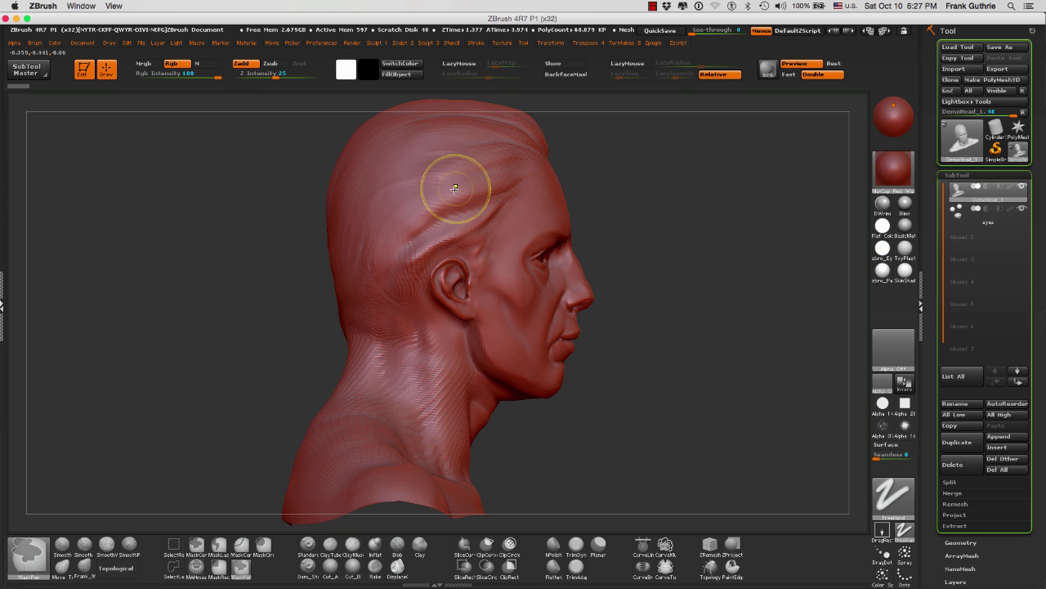
mouse_move(467, 168)
ctrl+mouse_down()
mouse_move(456, 194)
mouse_move(464, 167)
mouse_move(455, 203)
mouse_move(437, 187)
mouse_move(467, 169)
mouse_move(457, 214)
mouse_move(429, 172)
mouse_move(482, 194)
mouse_move(441, 207)
mouse_move(443, 180)
ctrl+mouse_up()
mouse_move(689, 215)
mouse_down()
mouse_move(682, 202)
mouse_move(615, 205)
mouse_up()
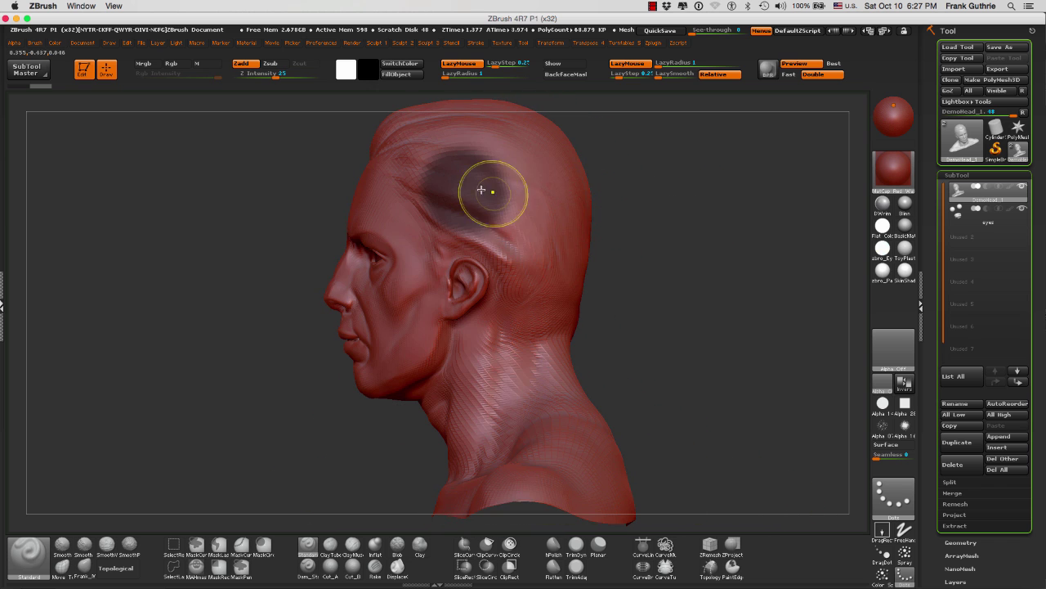
mouse_move(490, 187)
ctrl+mouse_down()
mouse_move(475, 175)
mouse_move(498, 180)
ctrl+mouse_up()
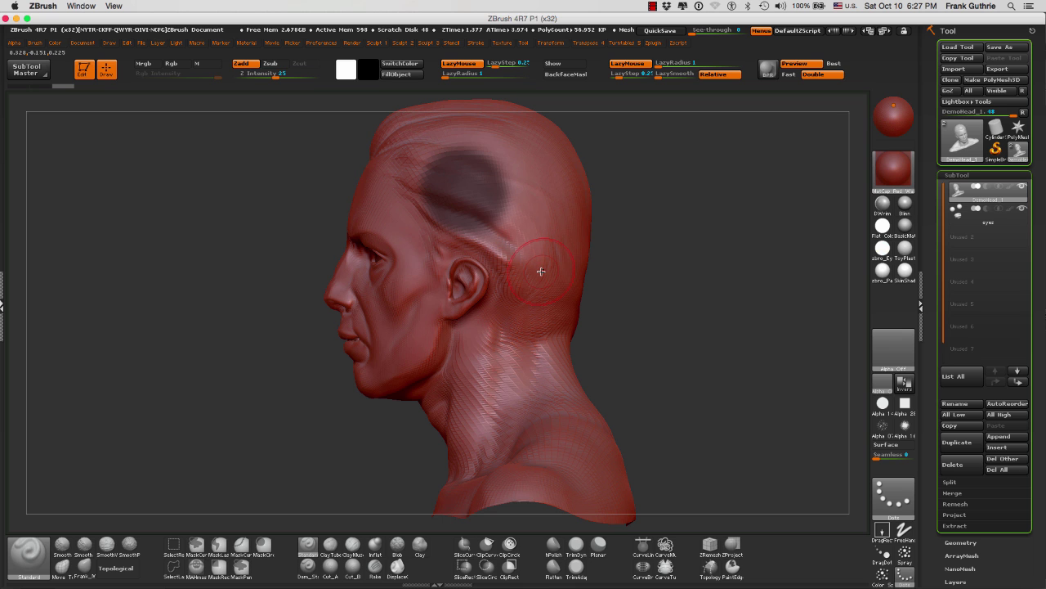
Step: Drag a MaskCircle ellipse to mask an oval over the temple patch
key(ctrl)
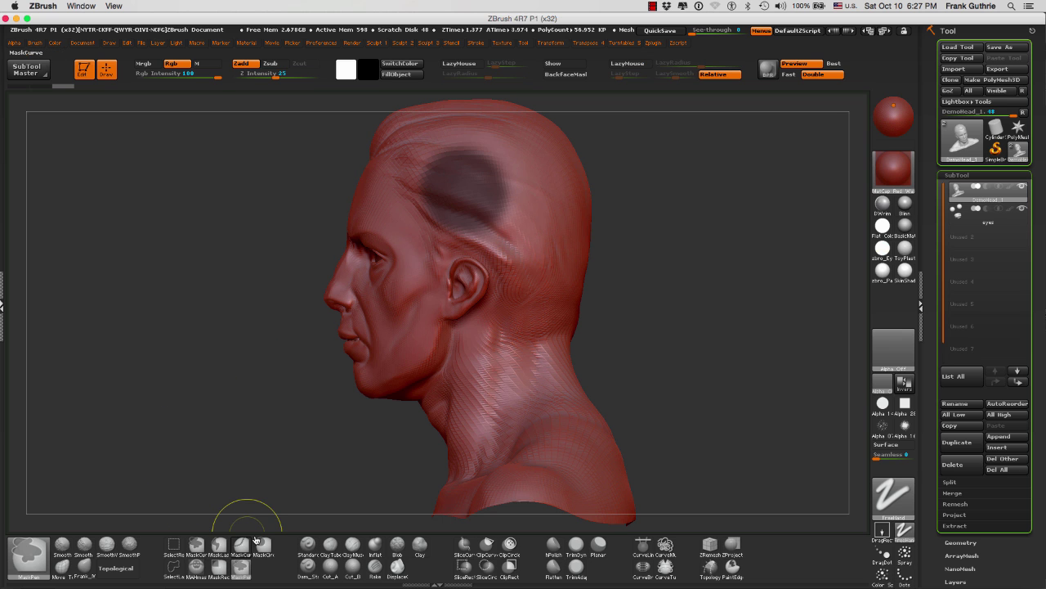
mouse_move(264, 545)
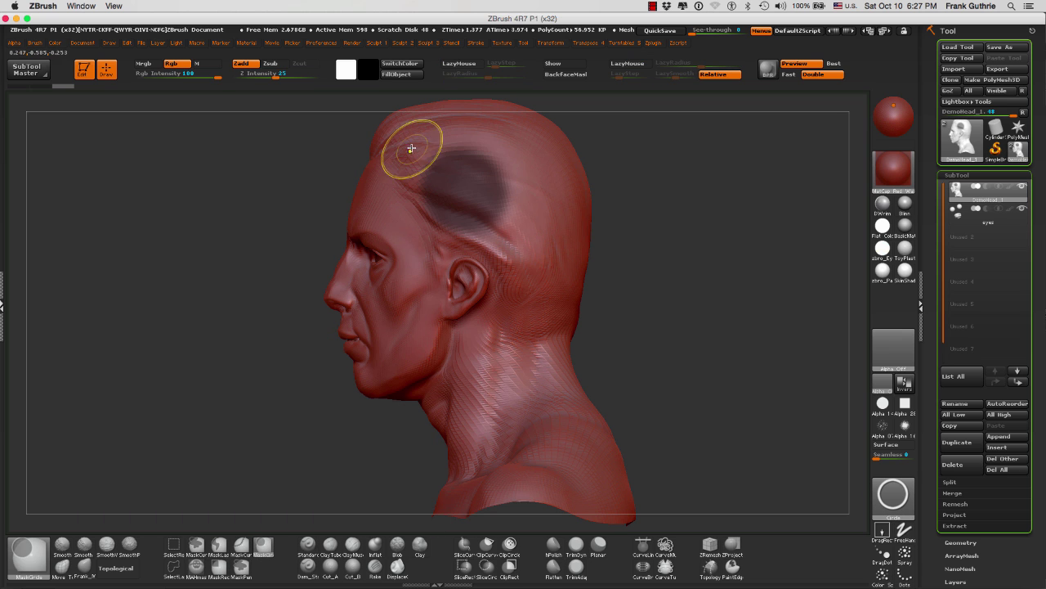
mouse_move(463, 188)
ctrl+mouse_down()
mouse_move(459, 200)
mouse_move(523, 236)
ctrl+mouse_up()
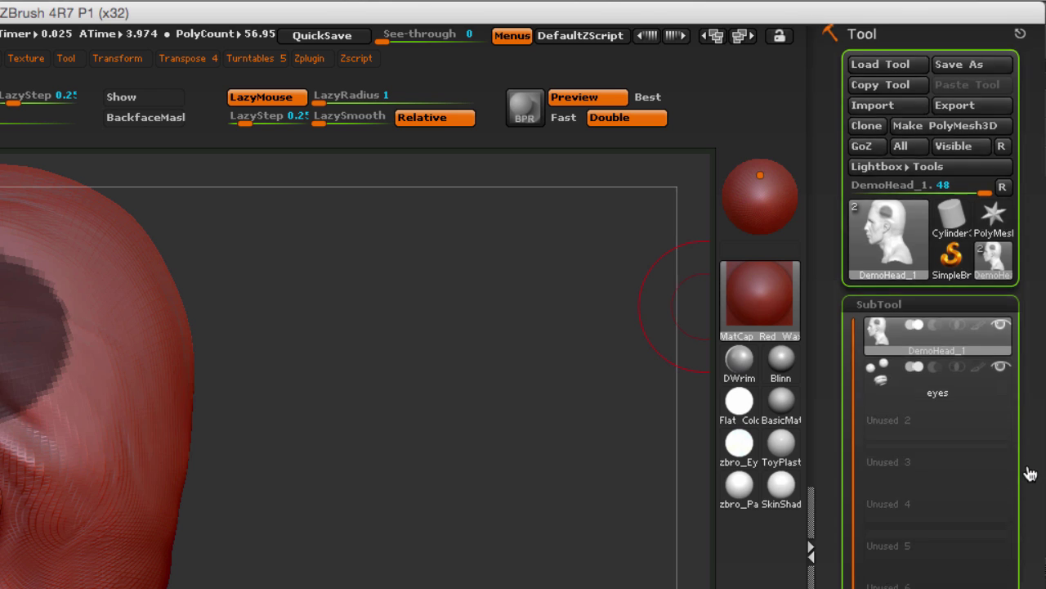
Step: Expand the SubTool Extract options, showing smoothness 5 and thickness 0.02
scroll(1027, 474, down, 3)
scroll(1036, 376, down, 10)
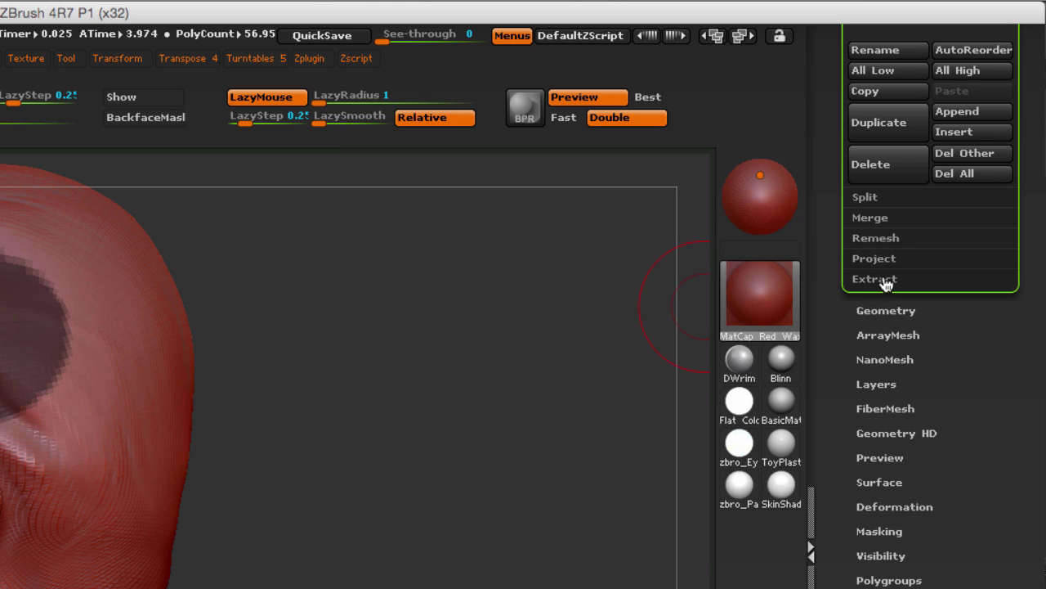
click(886, 282)
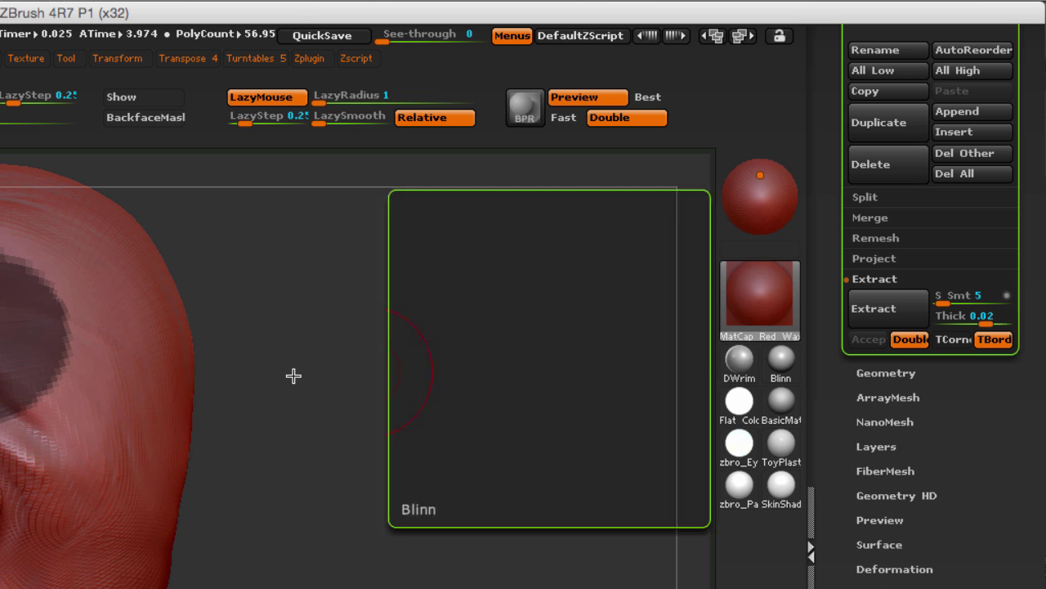
Step: Orbit the head to inspect the masked temple patch
mouse_move(204, 351)
mouse_down()
mouse_move(342, 355)
mouse_move(301, 368)
mouse_move(515, 390)
mouse_up()
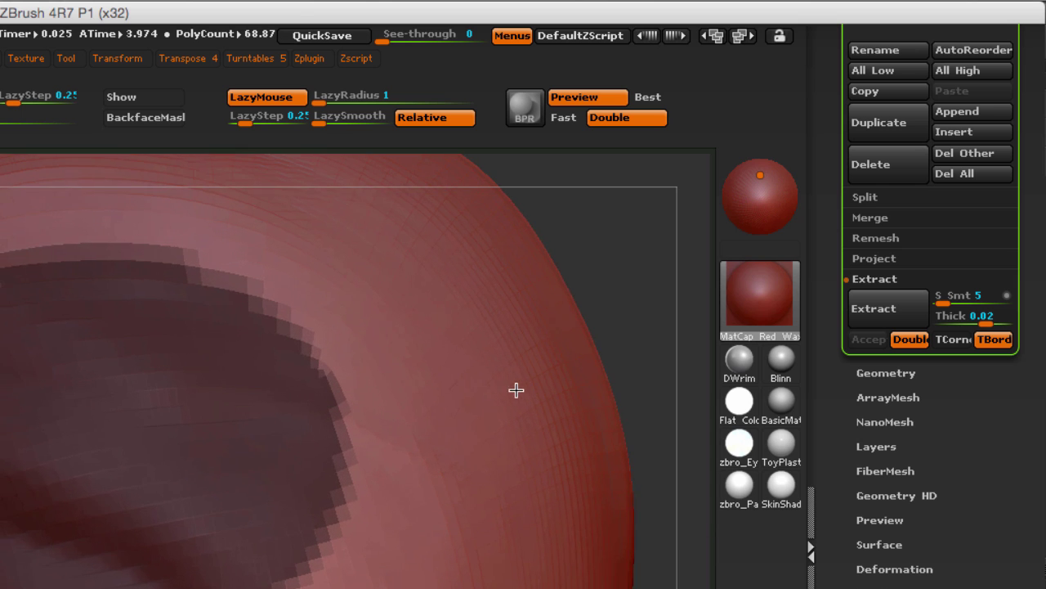
drag(598, 271, 547, 294)
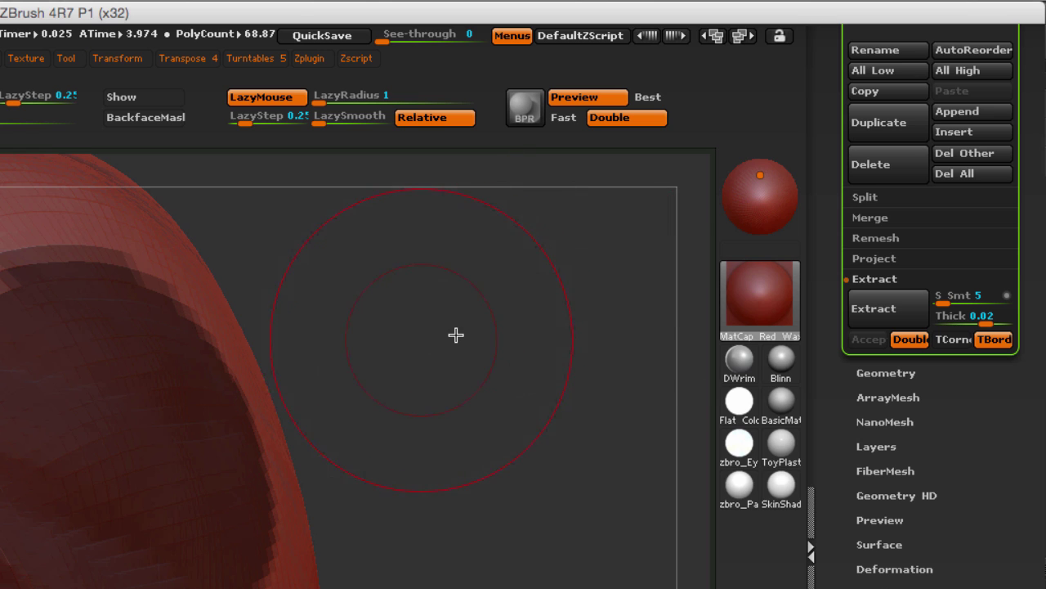
drag(455, 335, 628, 343)
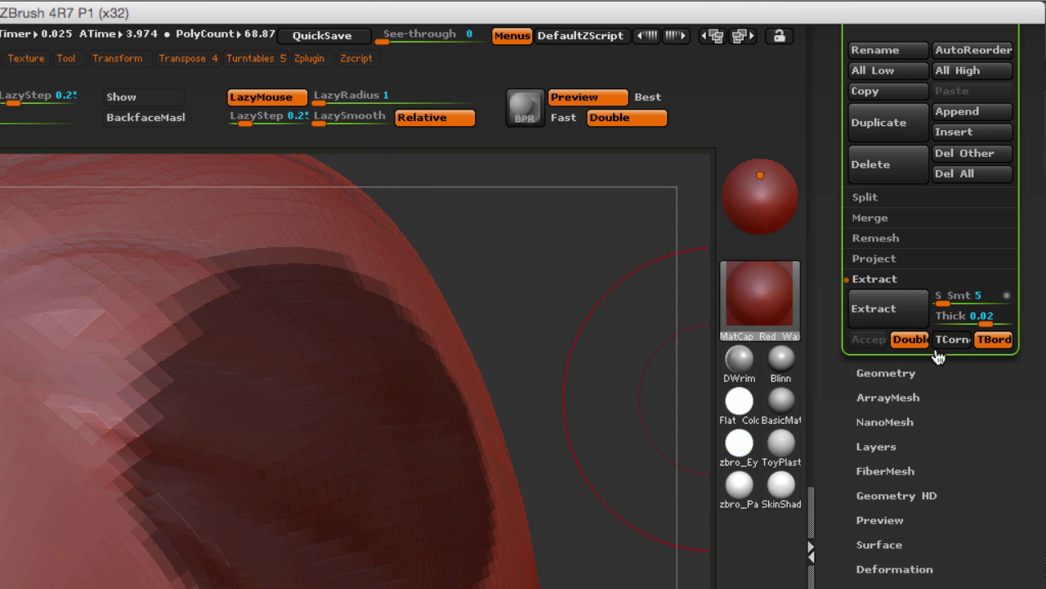
drag(607, 428, 588, 423)
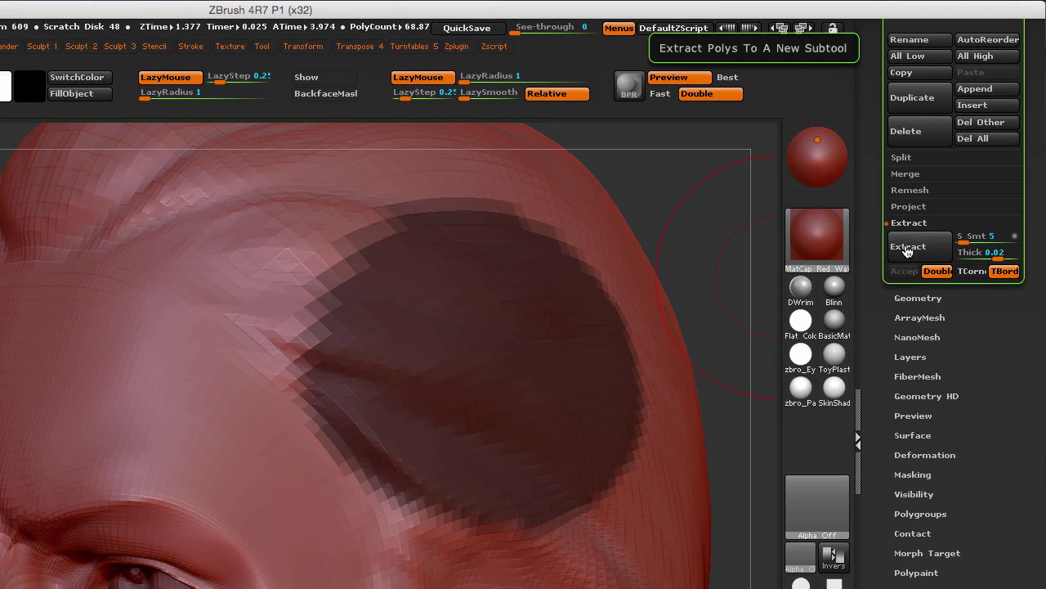
Step: Preview the temple extraction, set Draw Size to 35, and re-preview with S Smt 100
click(907, 246)
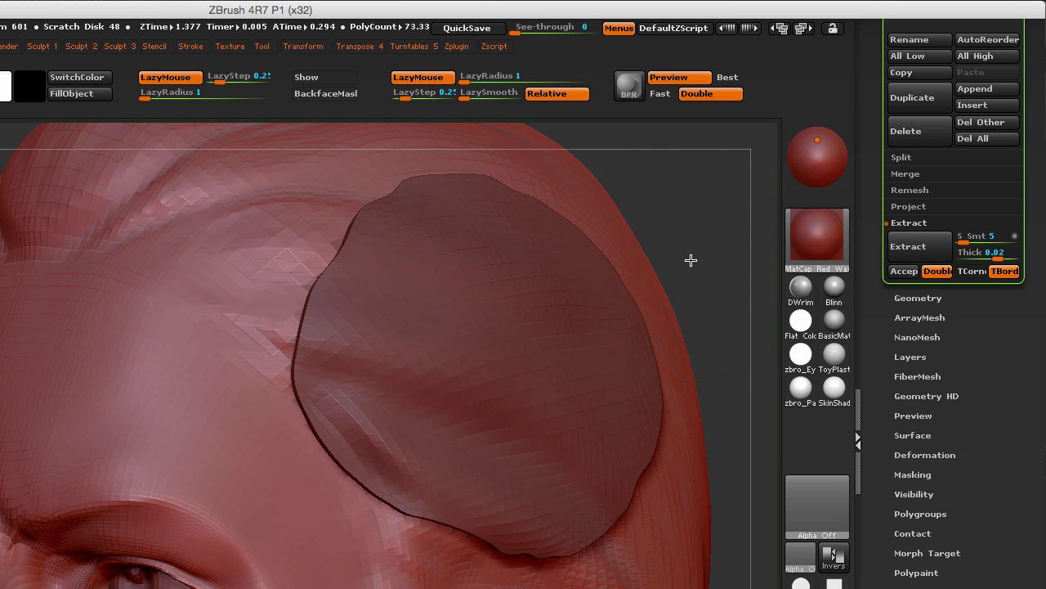
drag(691, 260, 712, 266)
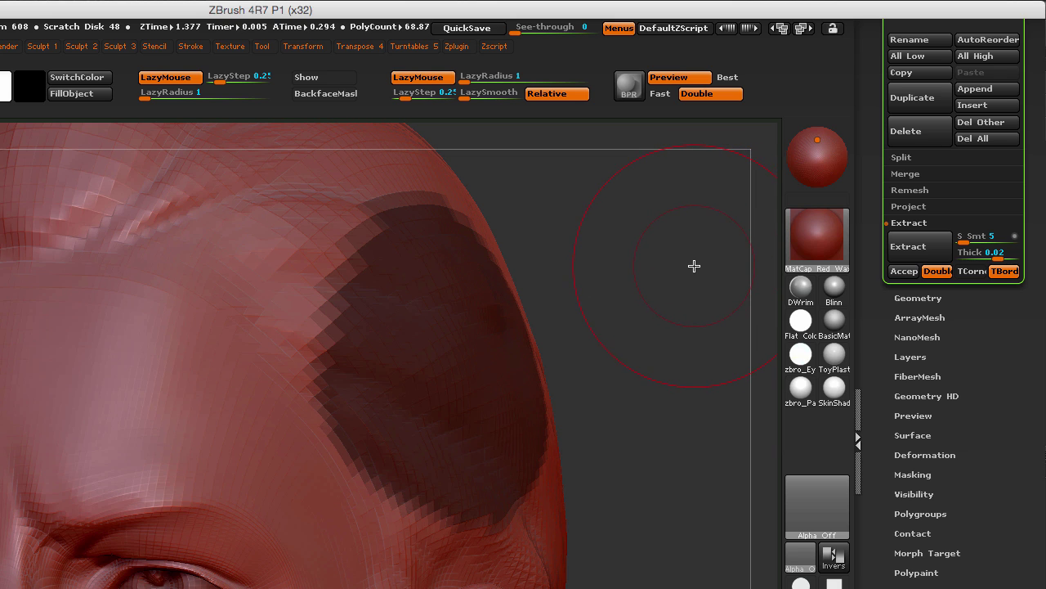
key(s)
drag(694, 268, 686, 274)
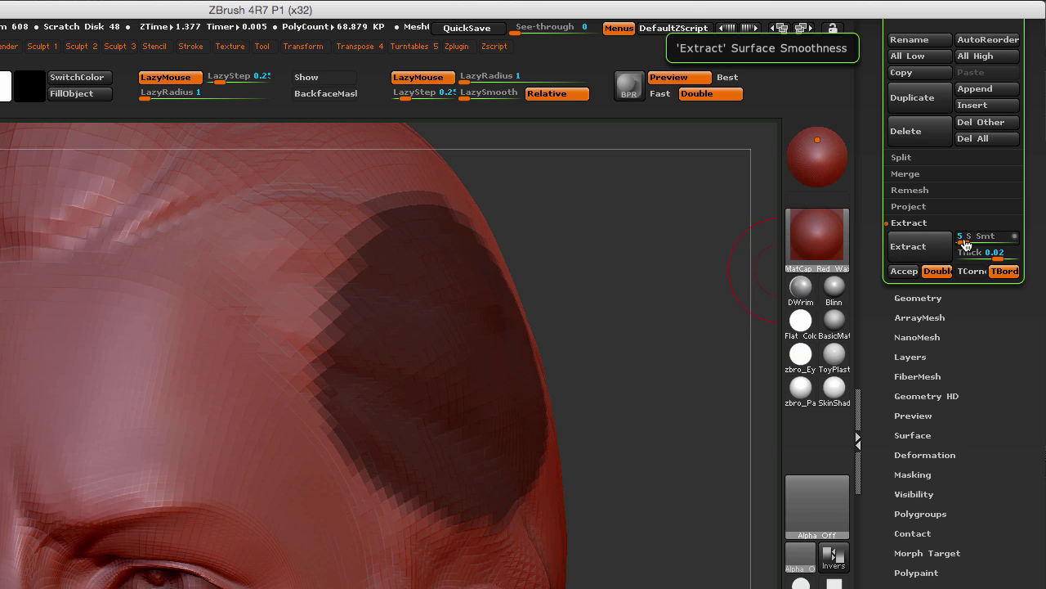
drag(965, 245, 1020, 249)
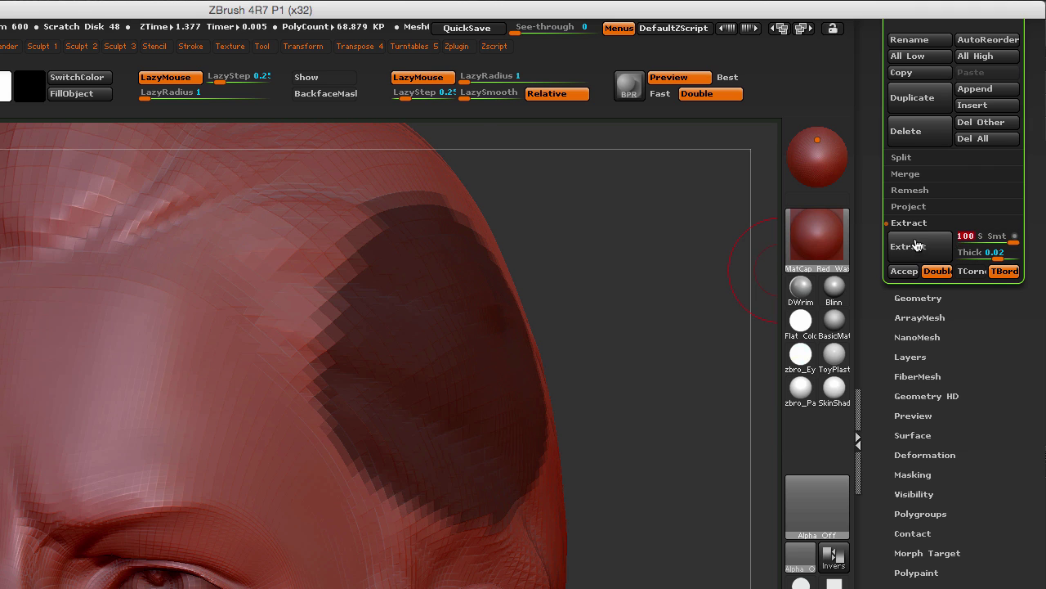
click(917, 246)
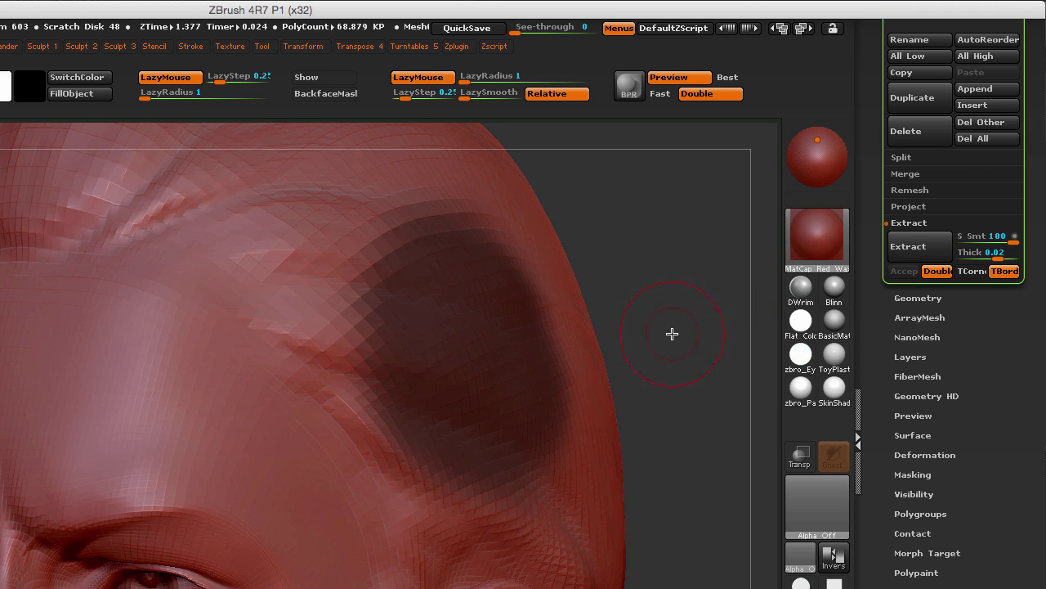
Step: Re-preview the extracted shell with Transp on to inspect it
click(917, 246)
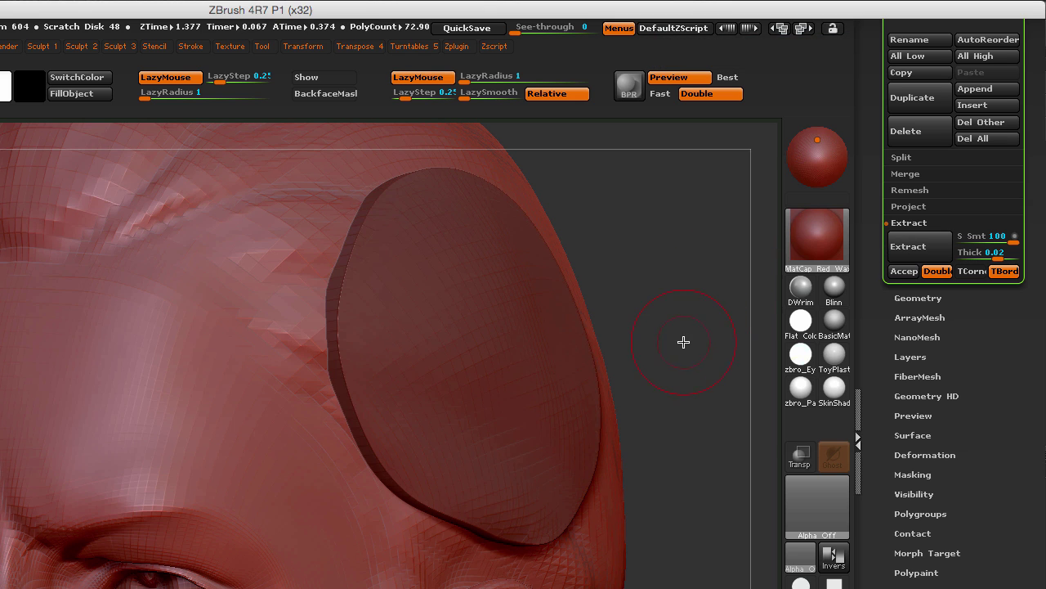
click(803, 460)
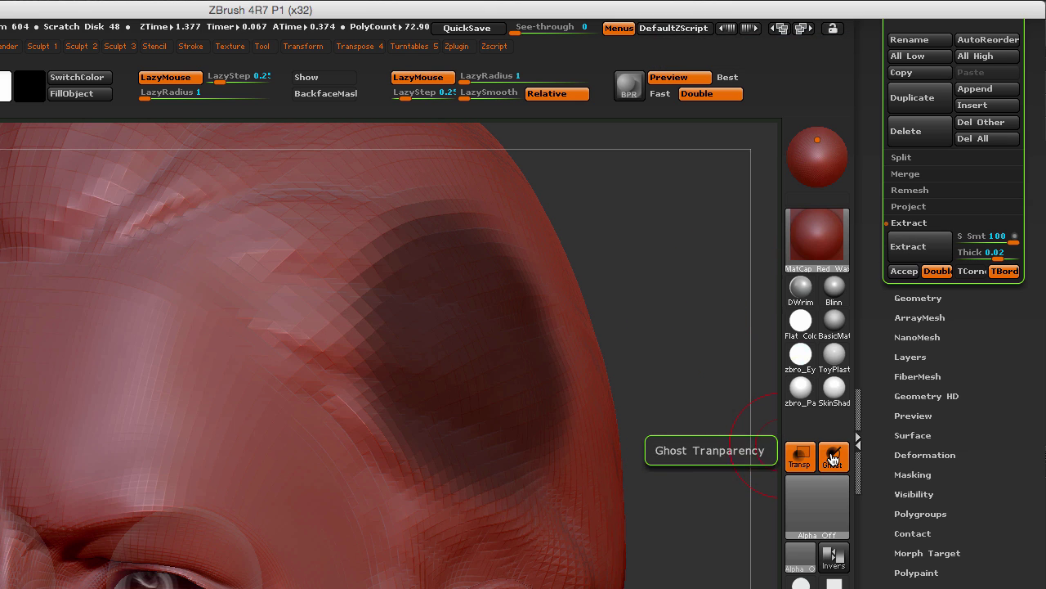
click(911, 247)
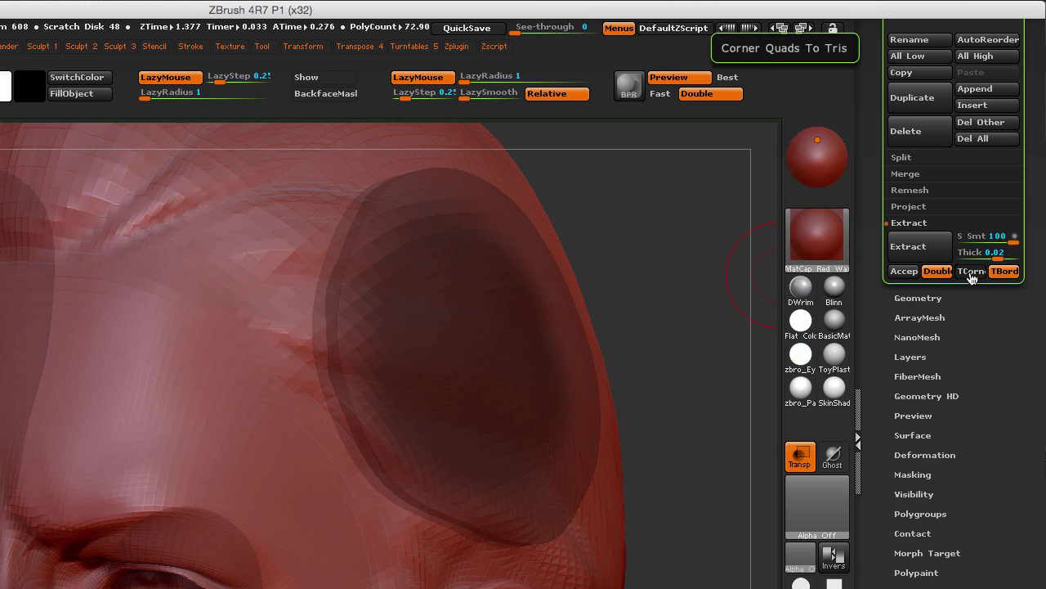
Step: Turn off TBorder and Double, return to solid display, and re-preview the shell
click(1005, 272)
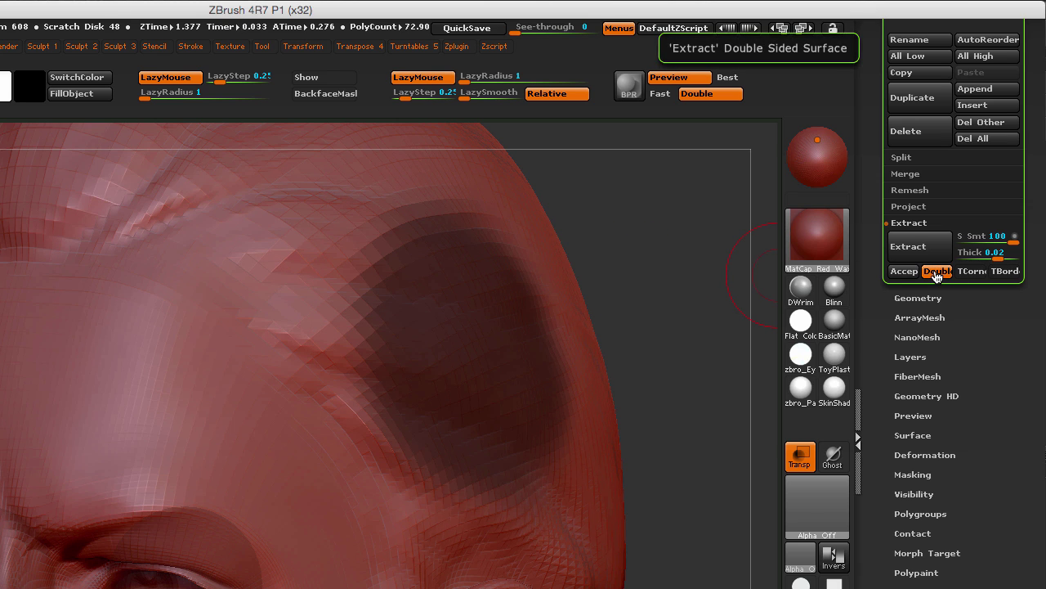
click(937, 271)
click(907, 248)
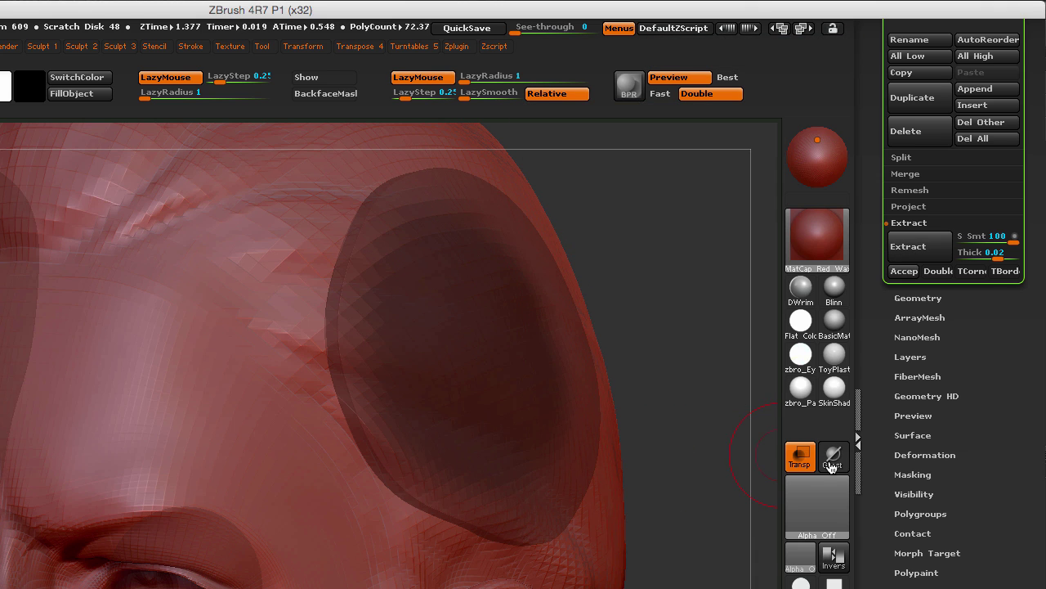
click(801, 456)
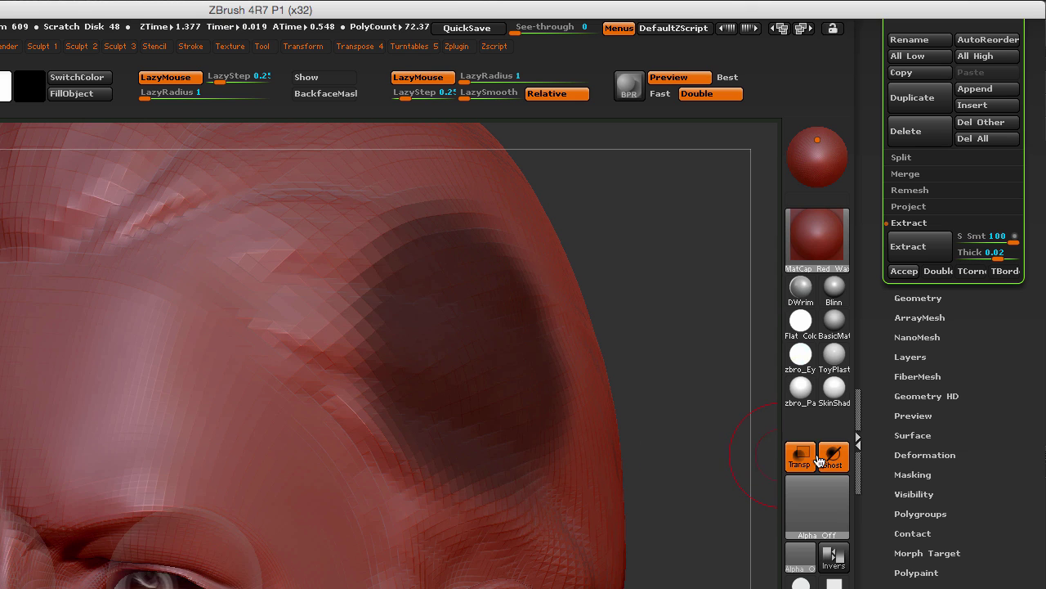
click(909, 247)
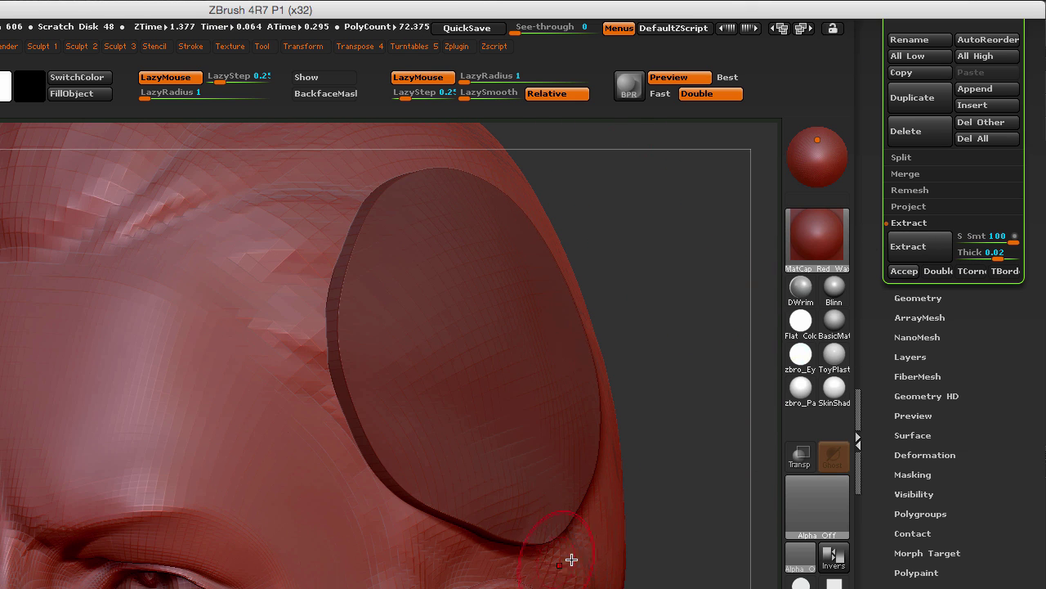
Step: Test extraction thicknesses 0.076 and -0.016, previewing the shell each time
click(981, 256)
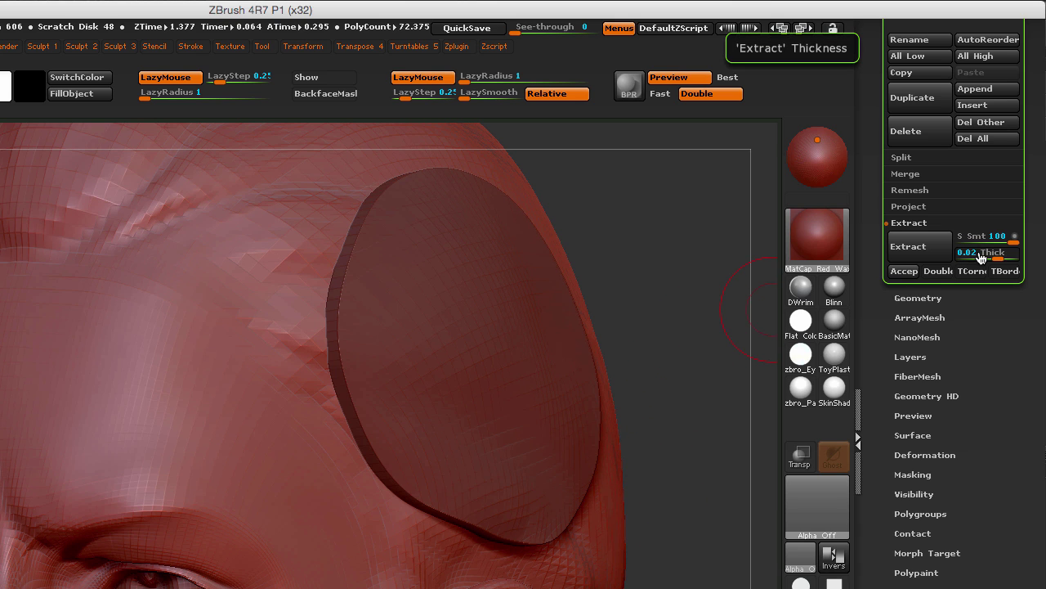
click(997, 260)
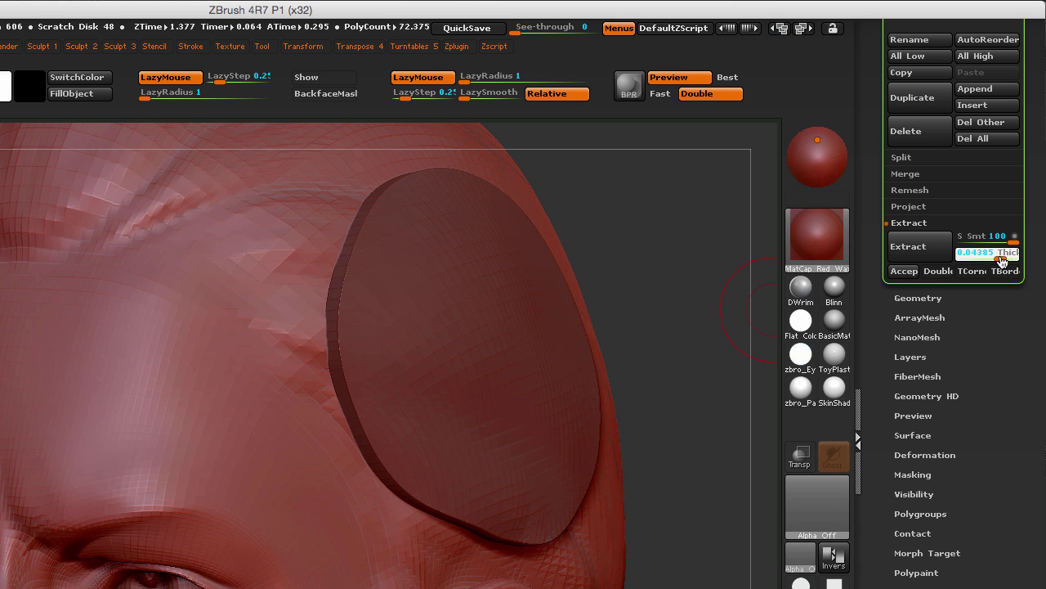
drag(1002, 260, 1011, 260)
click(897, 247)
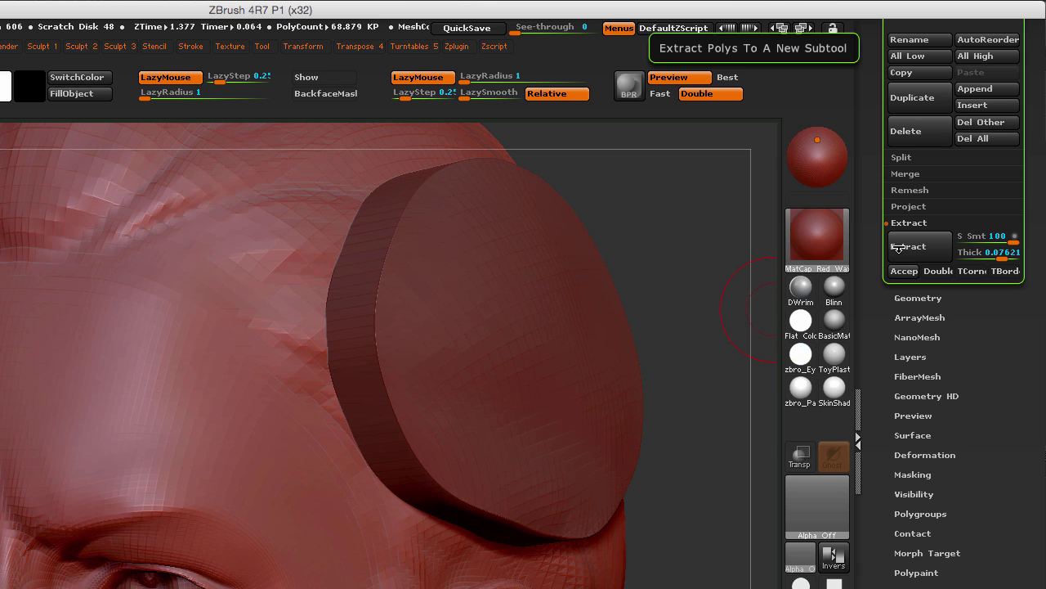
click(979, 260)
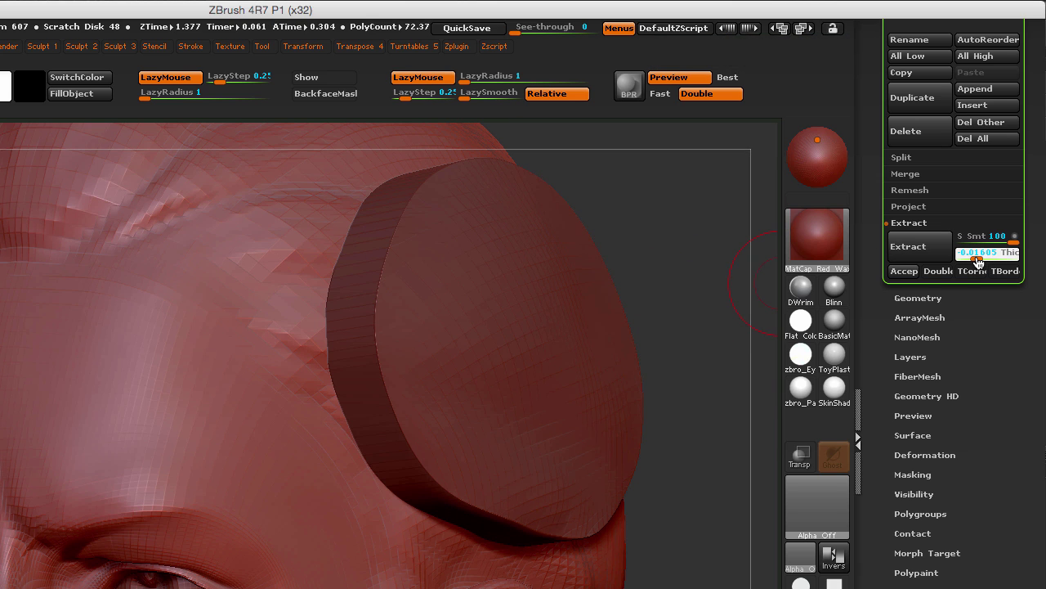
key(Return)
click(903, 246)
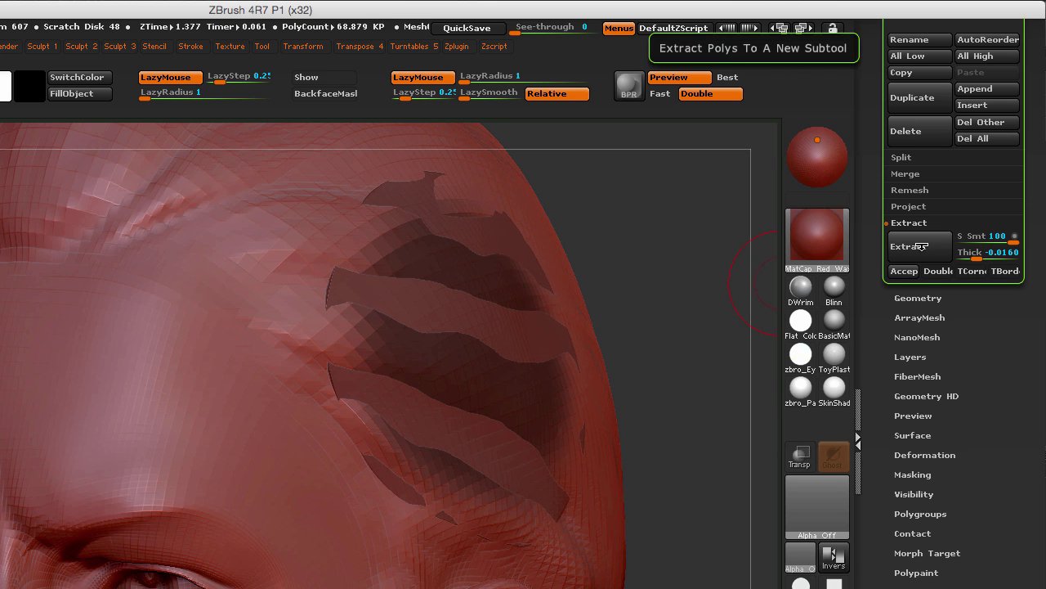
Step: Set extraction thickness to 0.02309 and re-preview the temple shell
click(977, 254)
text(0)
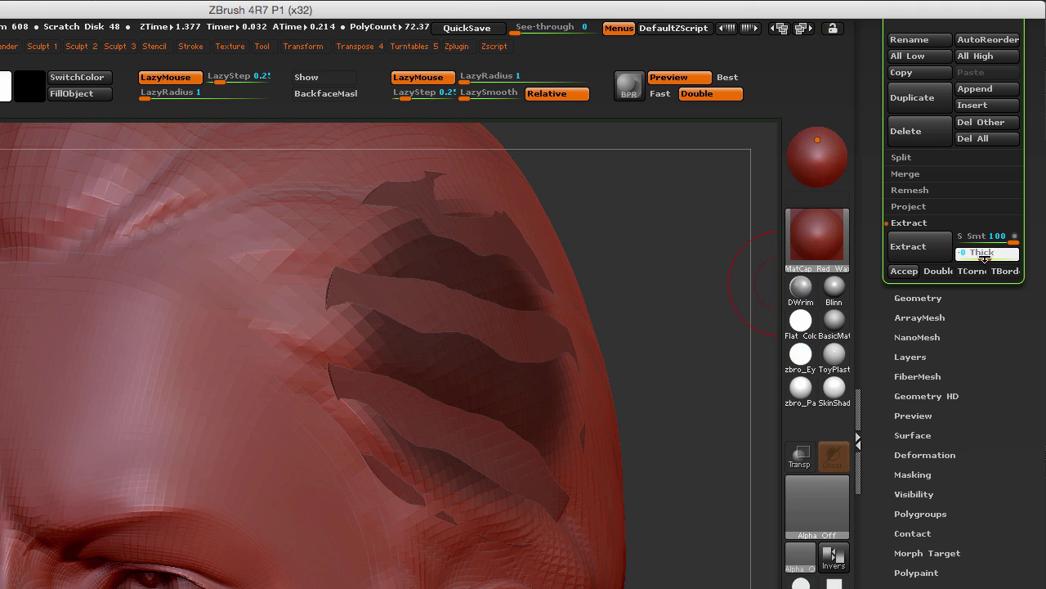
text(.0012)
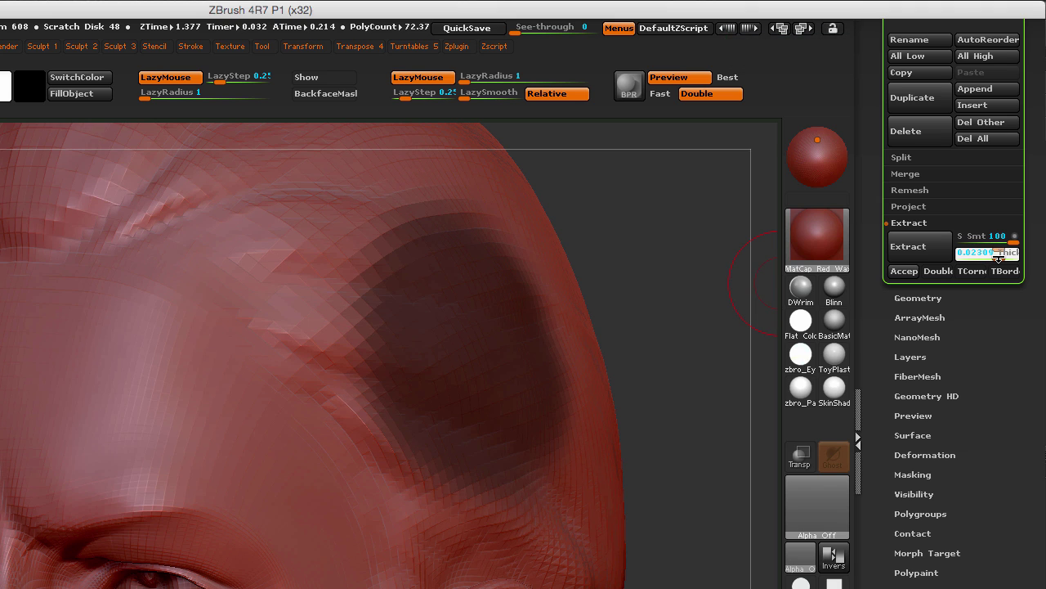
click(927, 245)
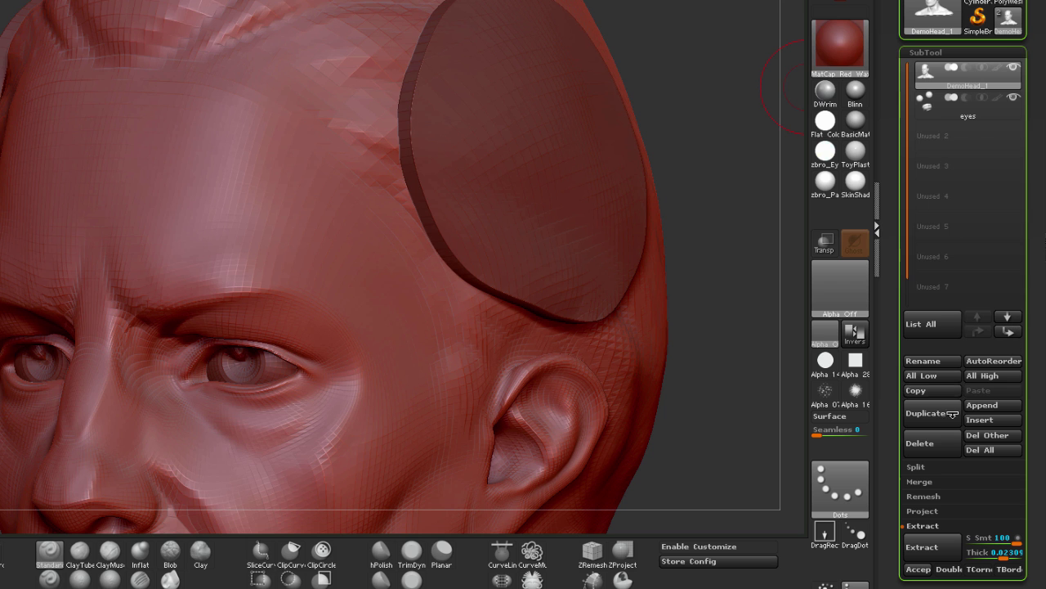
Step: Accept the extraction as subtool Extract9, select it, and hide the DemoHead
click(918, 570)
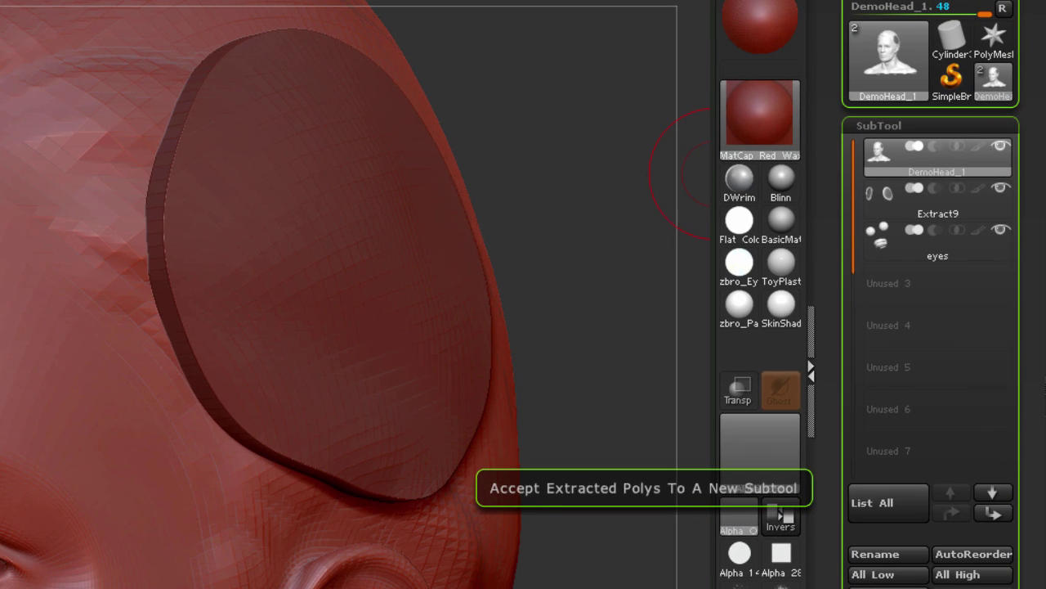
mouse_move(910, 211)
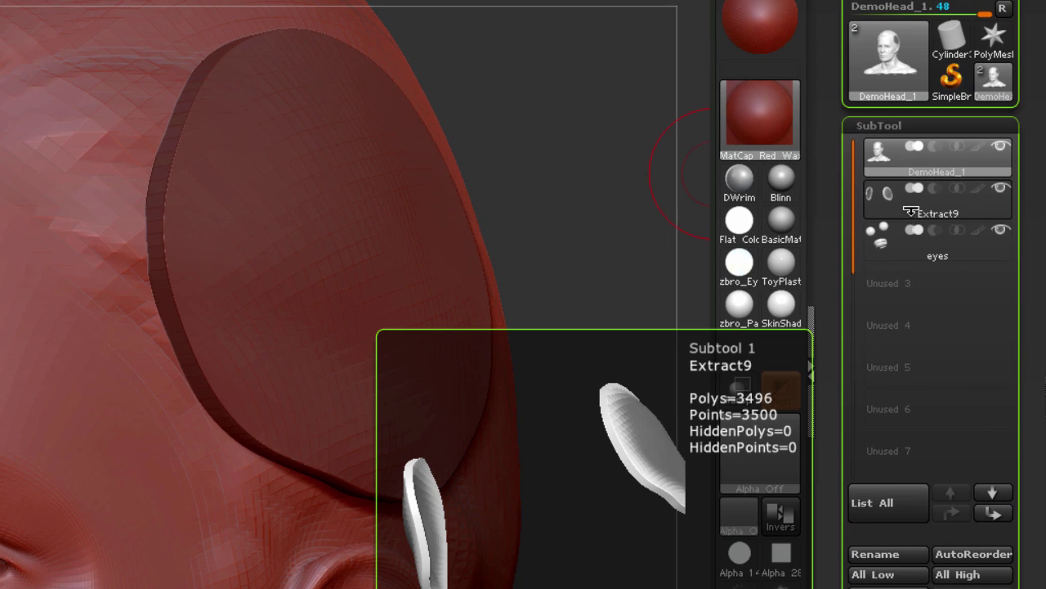
click(989, 211)
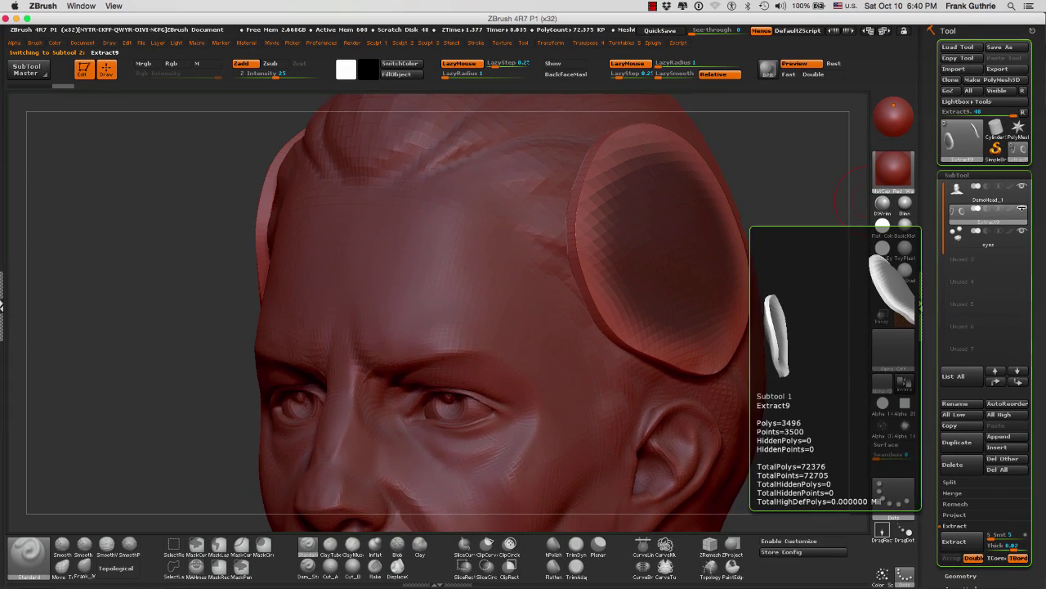
click(1022, 209)
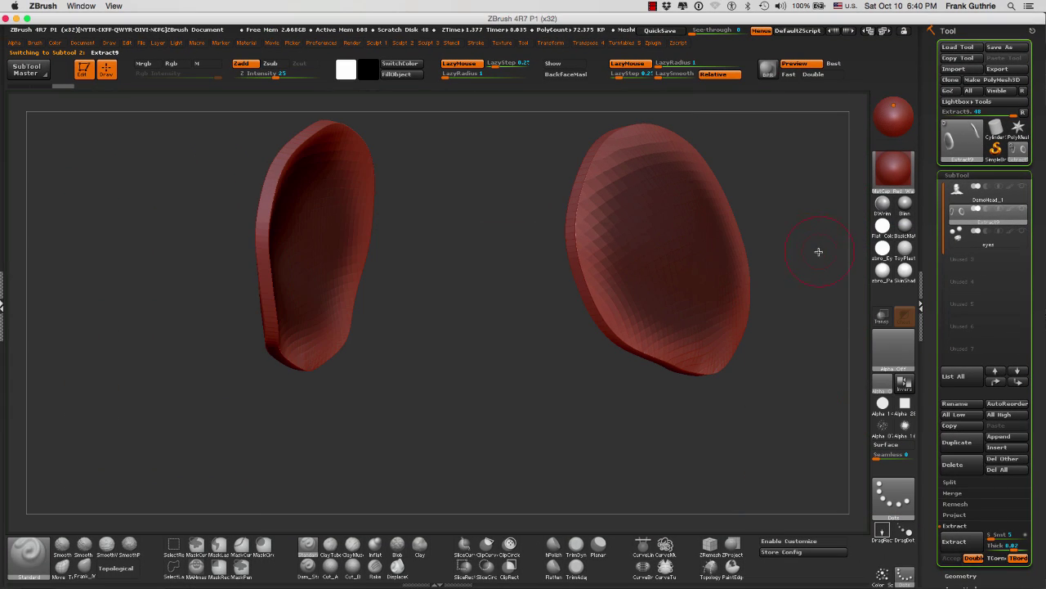
Step: Orbit the Extract9 shells with Polyframe on to inspect their wireframe
drag(823, 232, 606, 385)
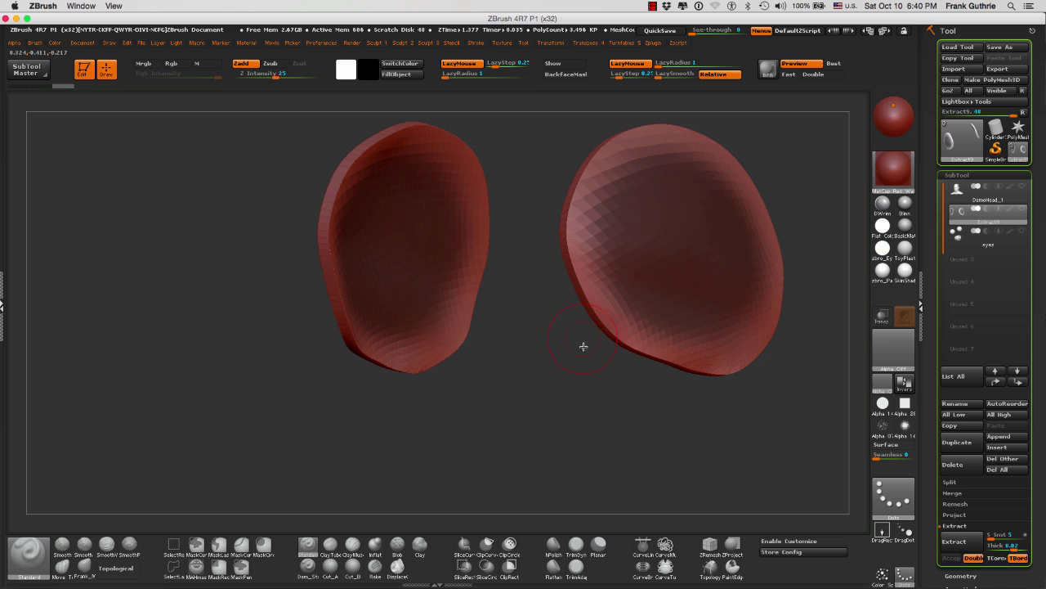
drag(584, 347, 606, 383)
key(shift+f)
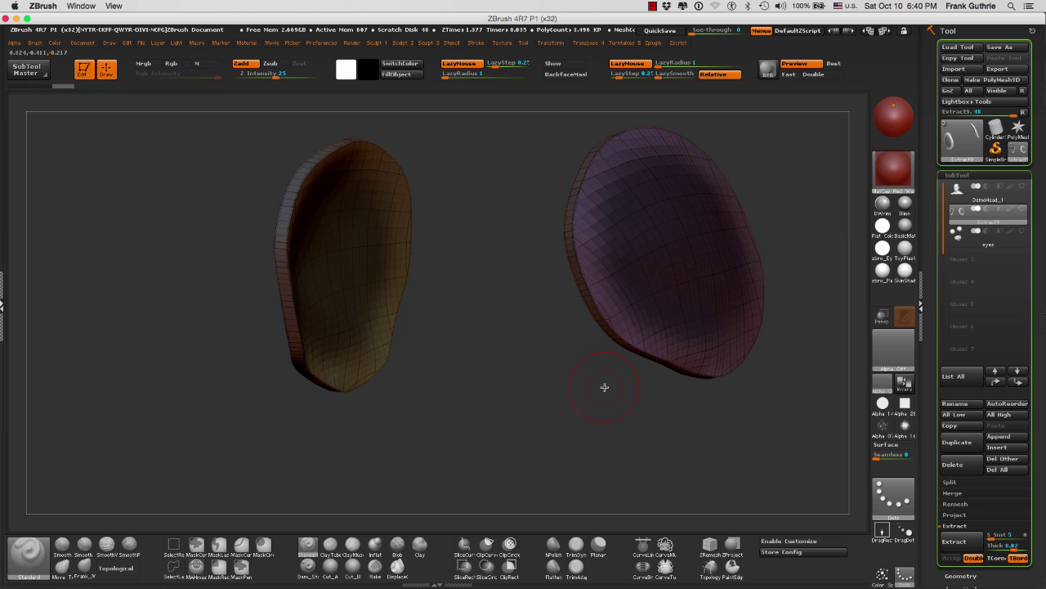
mouse_move(576, 391)
mouse_down()
mouse_move(598, 397)
mouse_move(694, 368)
mouse_move(587, 378)
mouse_up()
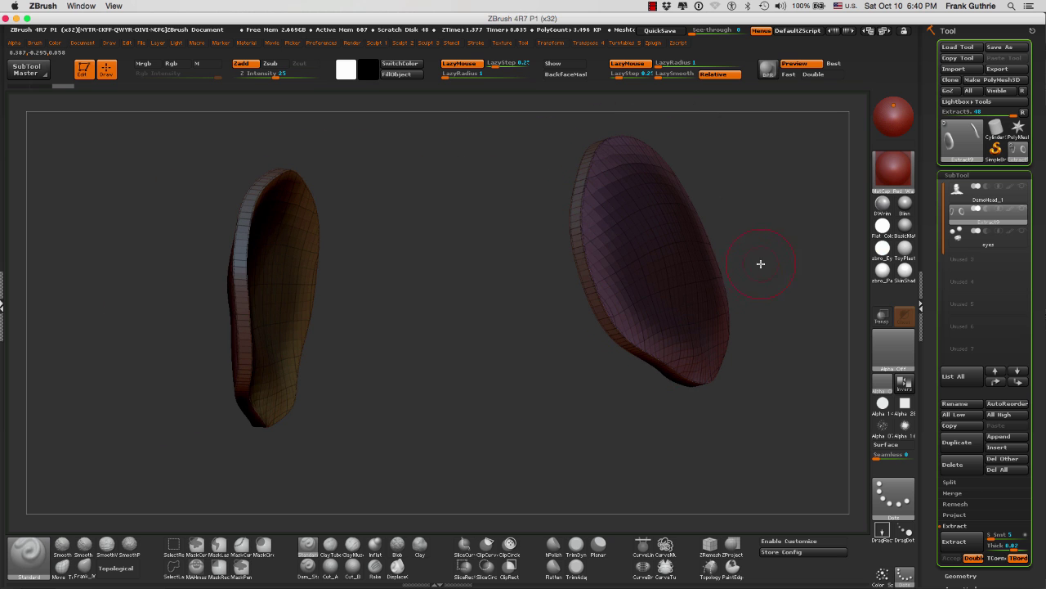
drag(780, 239, 778, 237)
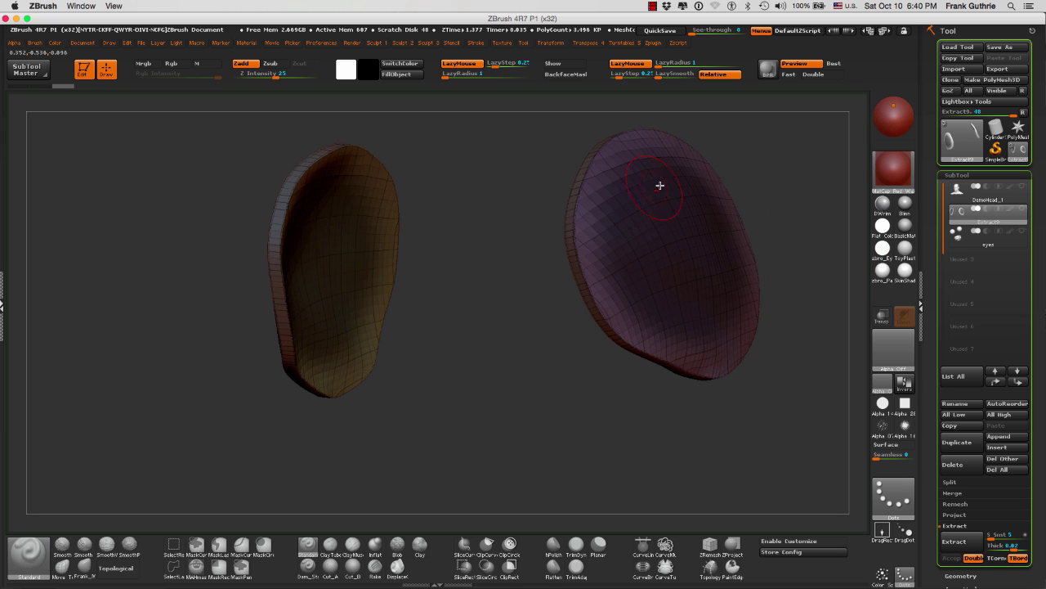
Step: Clear the mask from the shells, turn Polyframe off, and unhide DemoHead
key(ctrl)
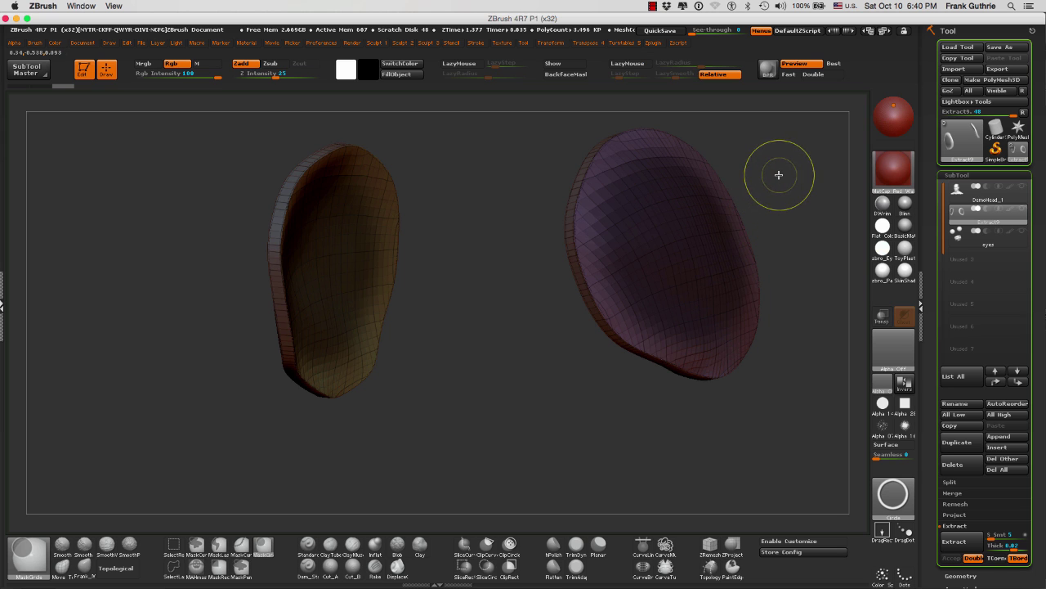
ctrl+click(791, 176)
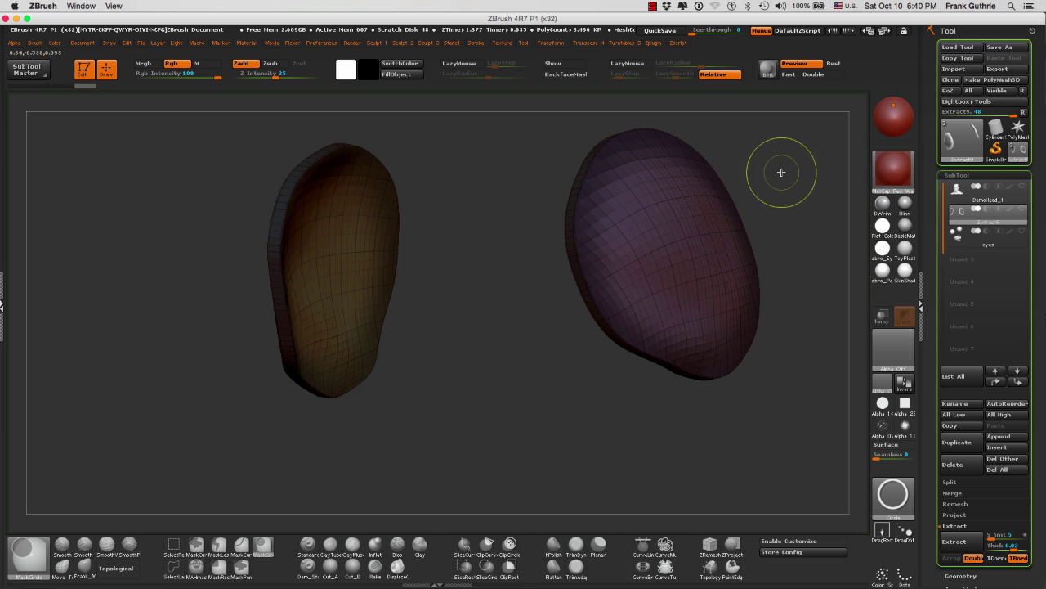
ctrl+drag(781, 161, 818, 267)
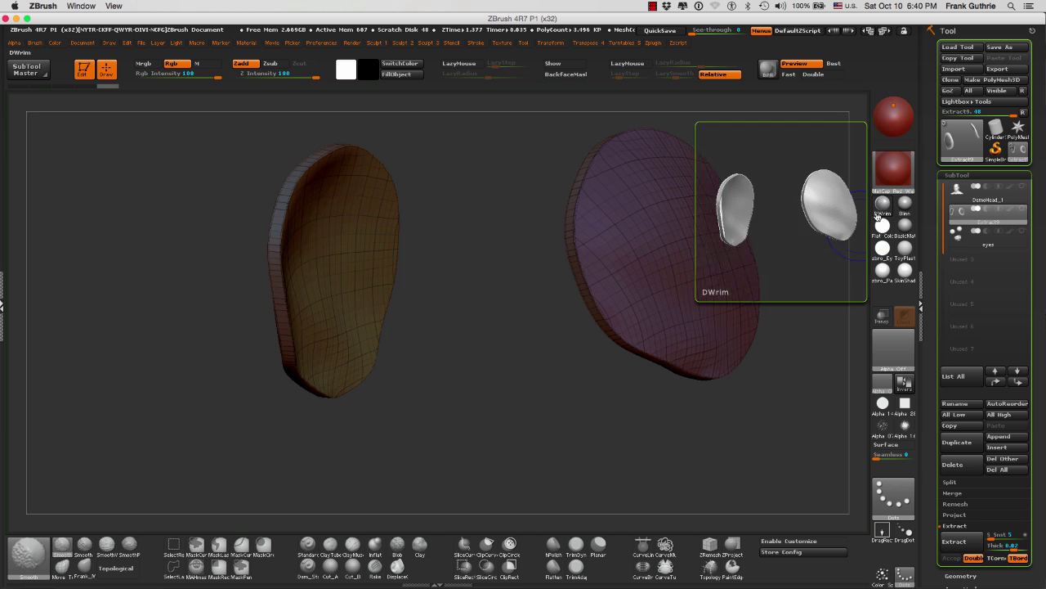
key(shift+f)
click(1023, 187)
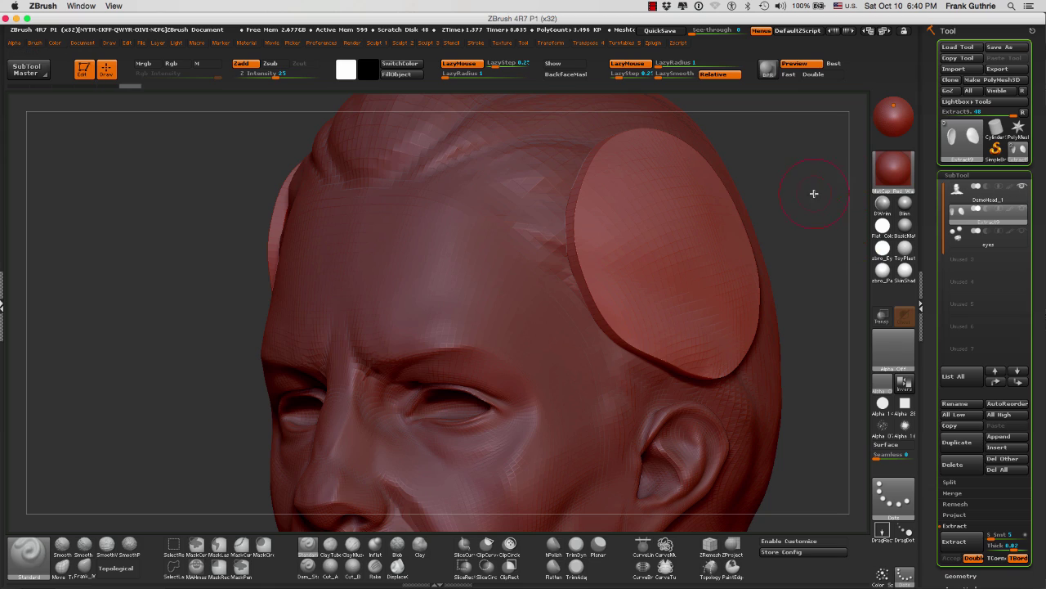